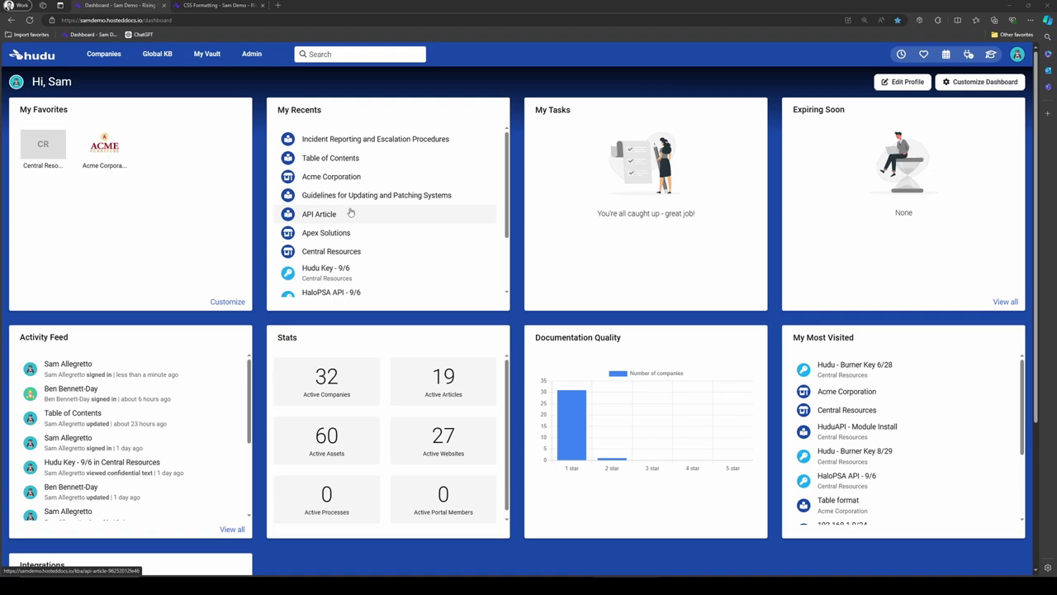
# Open the CSS Formatting article from the recent items and examine its displayed card and the HTML source behind it.
pyautogui.click(28, 21)
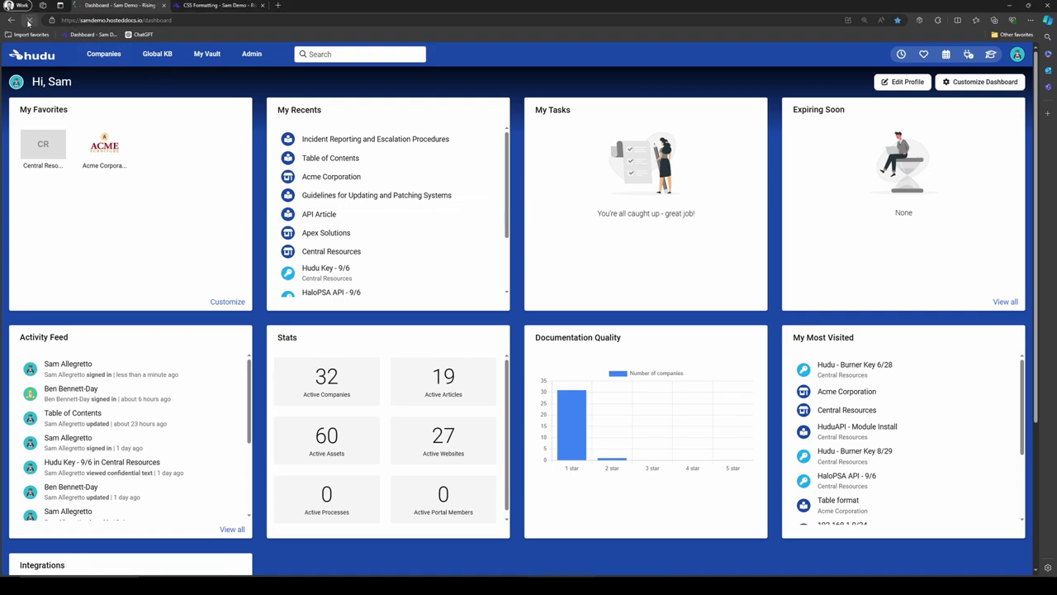
pyautogui.click(339, 138)
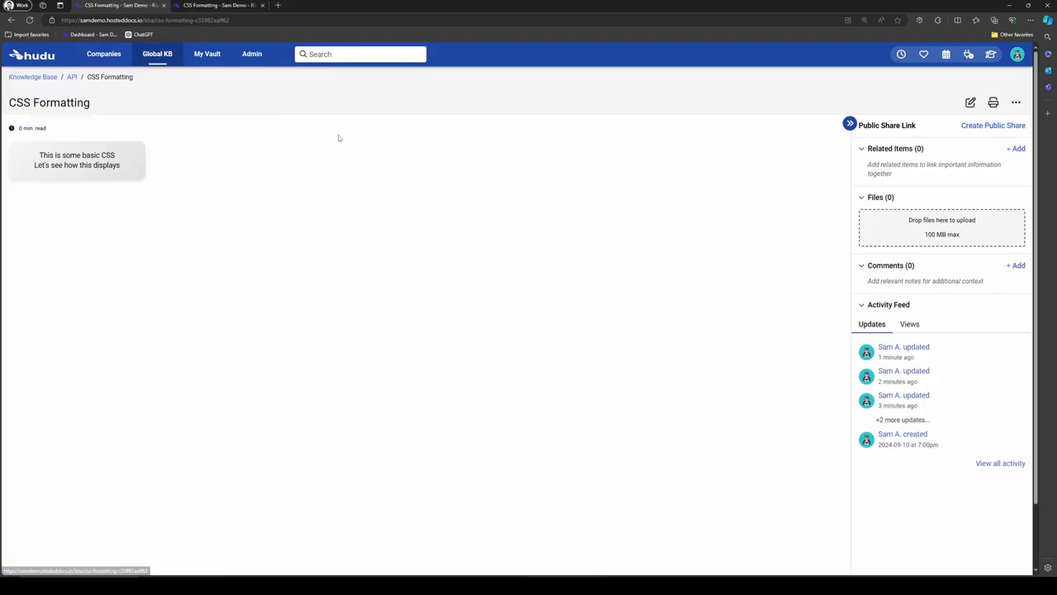
pyautogui.moveTo(36, 153); pyautogui.dragTo(126, 167)
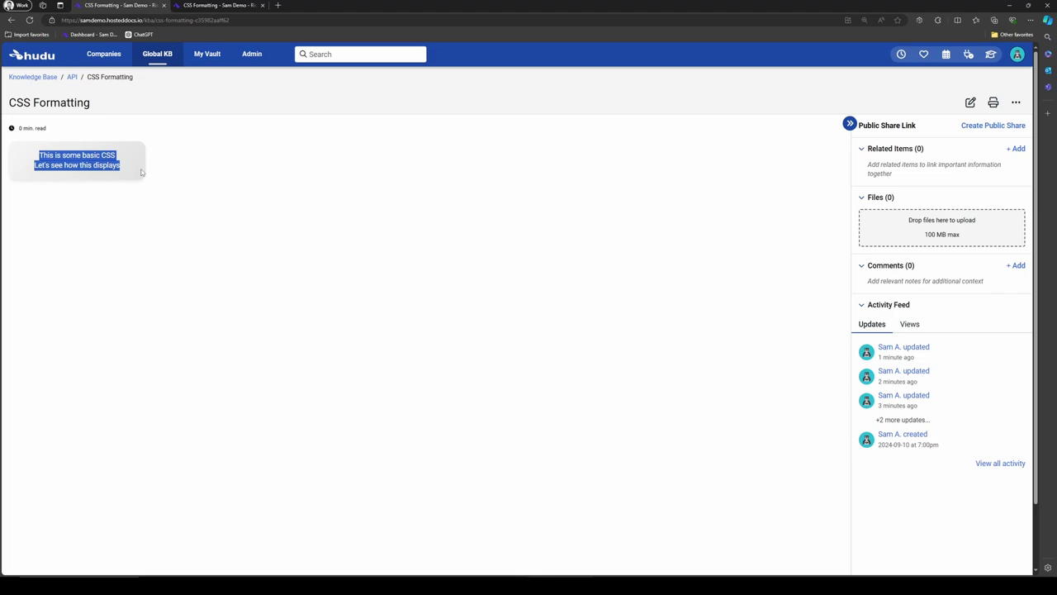
pyautogui.click(223, 187)
pyautogui.click(970, 102)
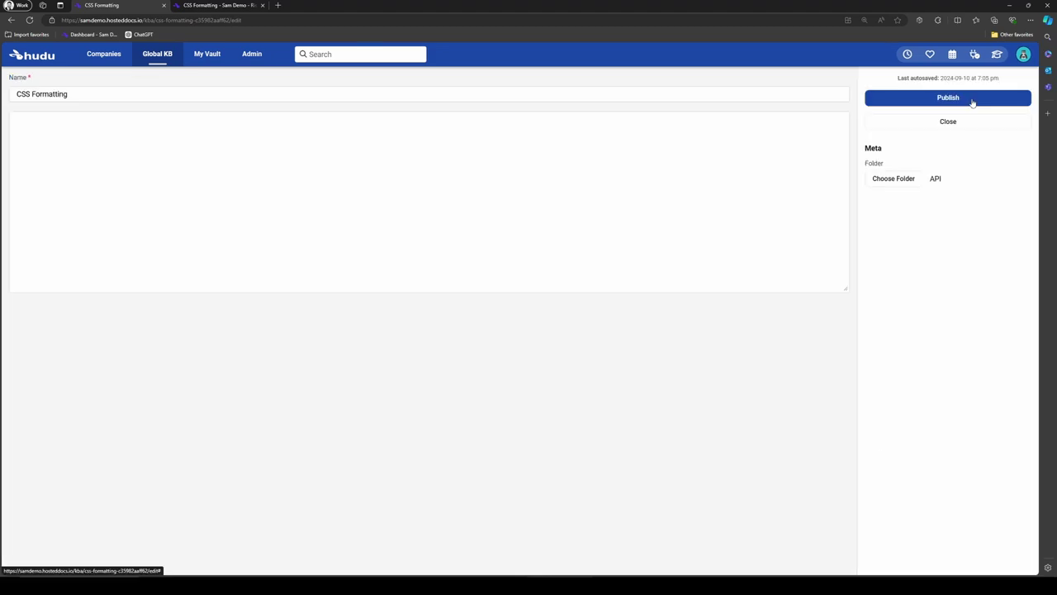
pyautogui.click(615, 119)
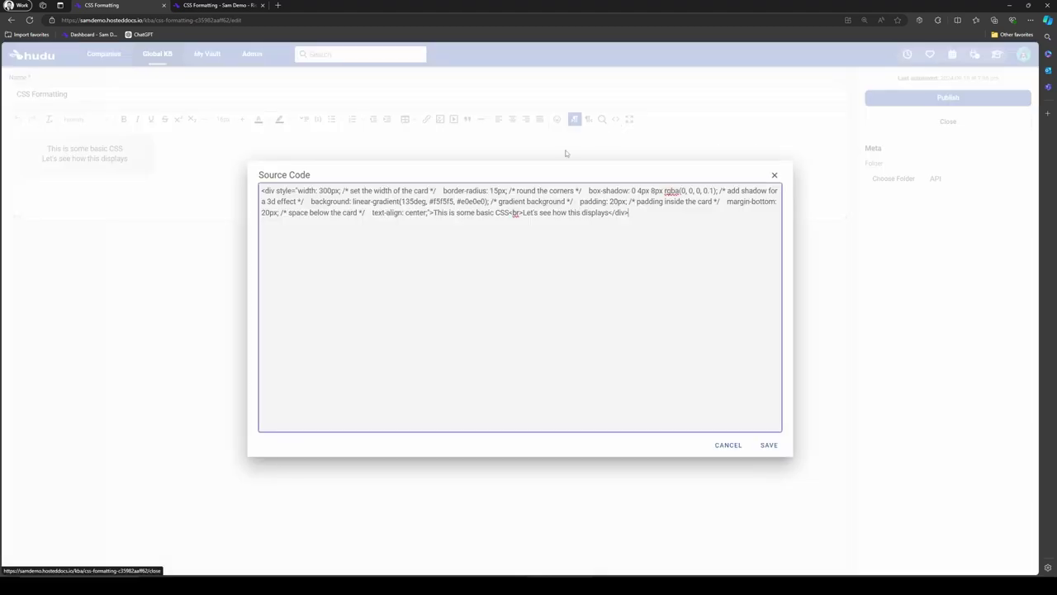
pyautogui.moveTo(262, 190); pyautogui.dragTo(644, 234)
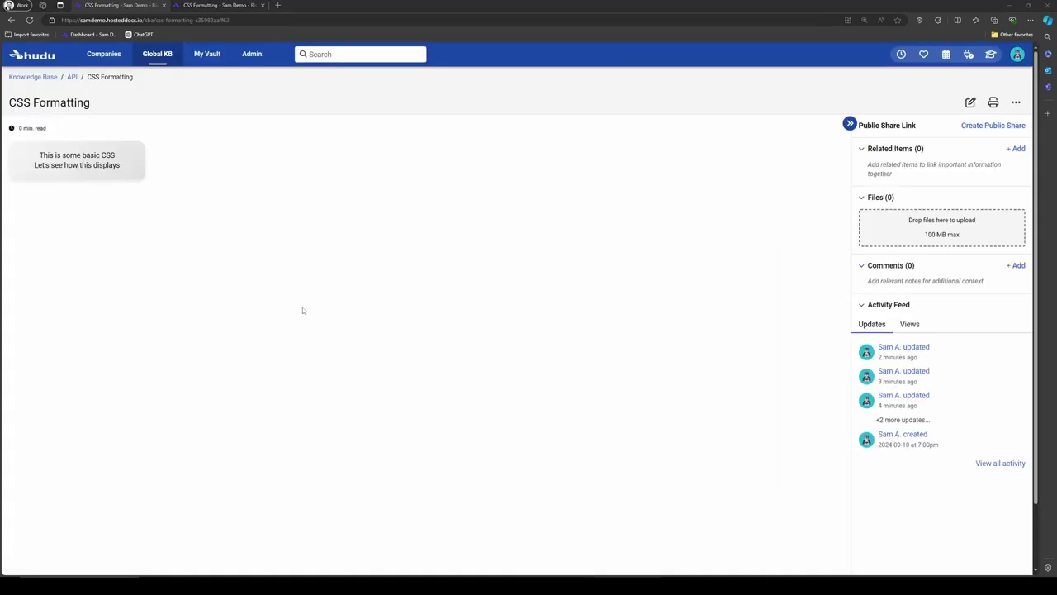
# Start a new API key in the admin settings and name it "CSS Dash 9/10".
pyautogui.click(252, 54)
pyautogui.scroll(-2, 326, 295)
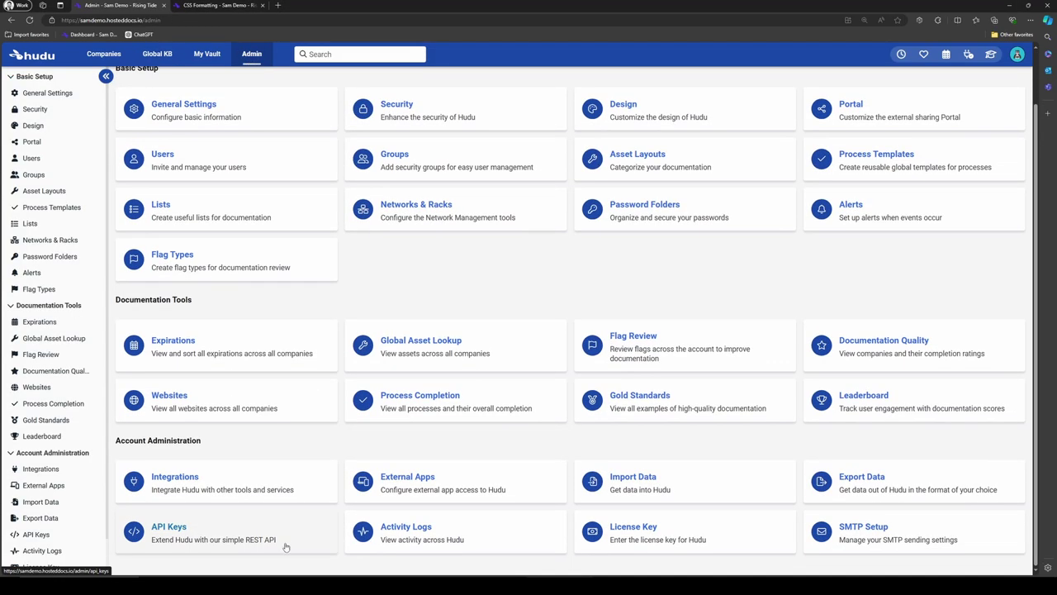
pyautogui.click(288, 547)
pyautogui.click(880, 104)
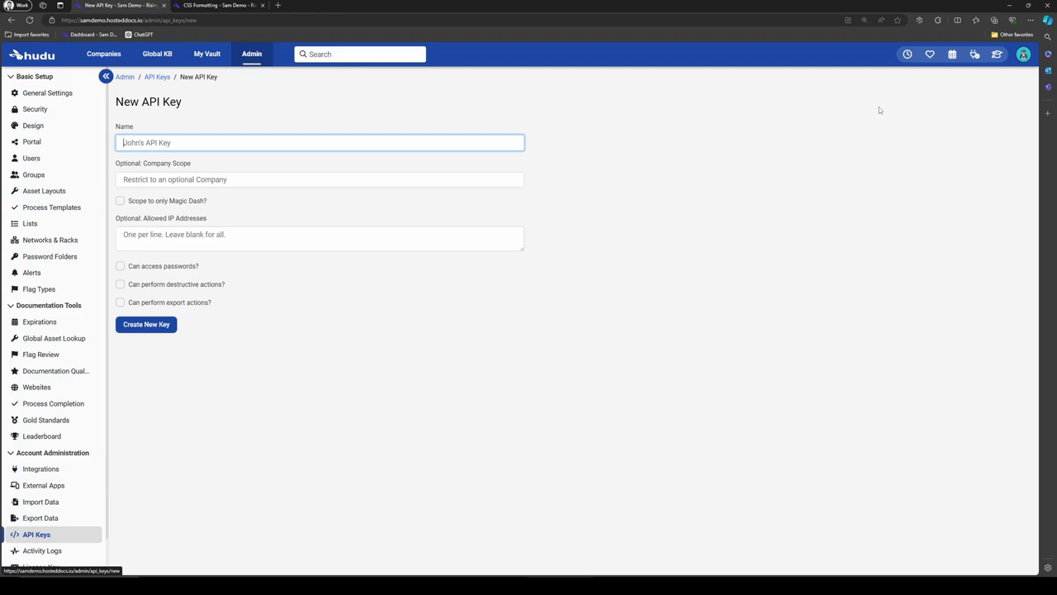
pyautogui.write('CSS Dash')
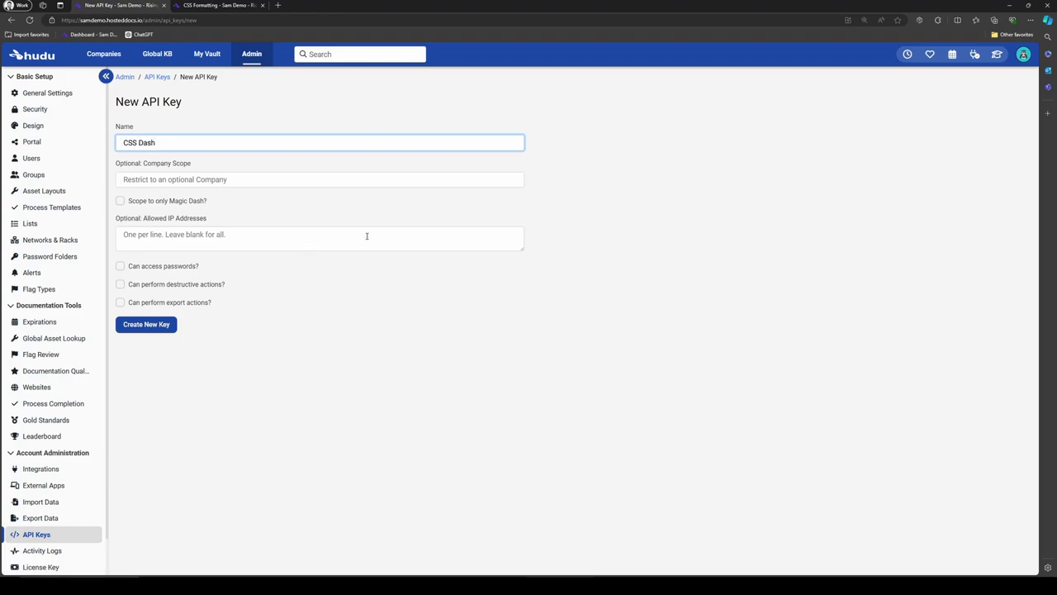
pyautogui.write(' 9/10')
pyautogui.click(368, 319)
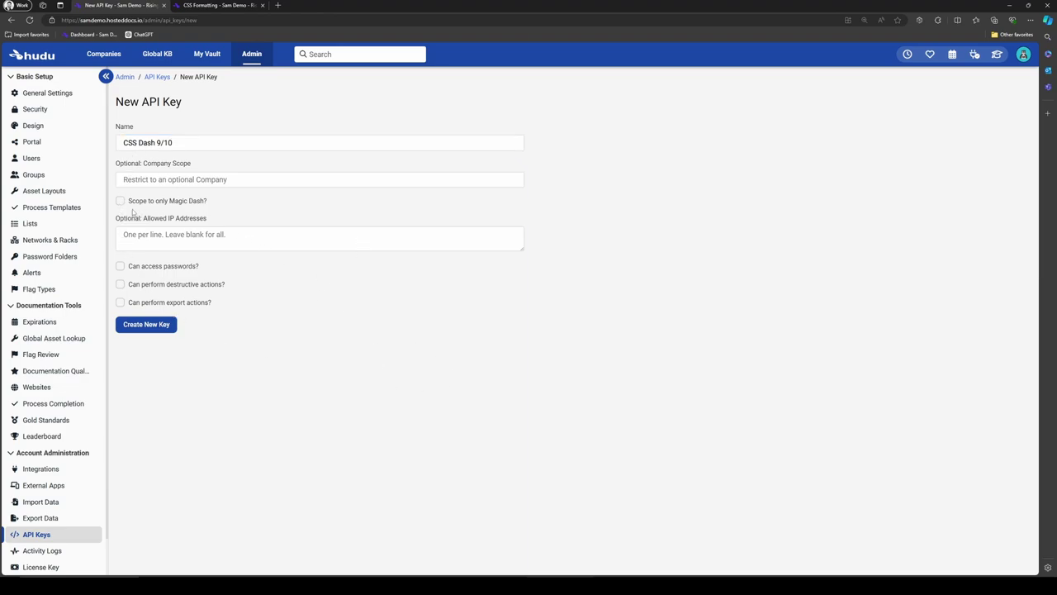
# Create the API key with the Magic Dash scope restriction left off.
pyautogui.click(120, 201)
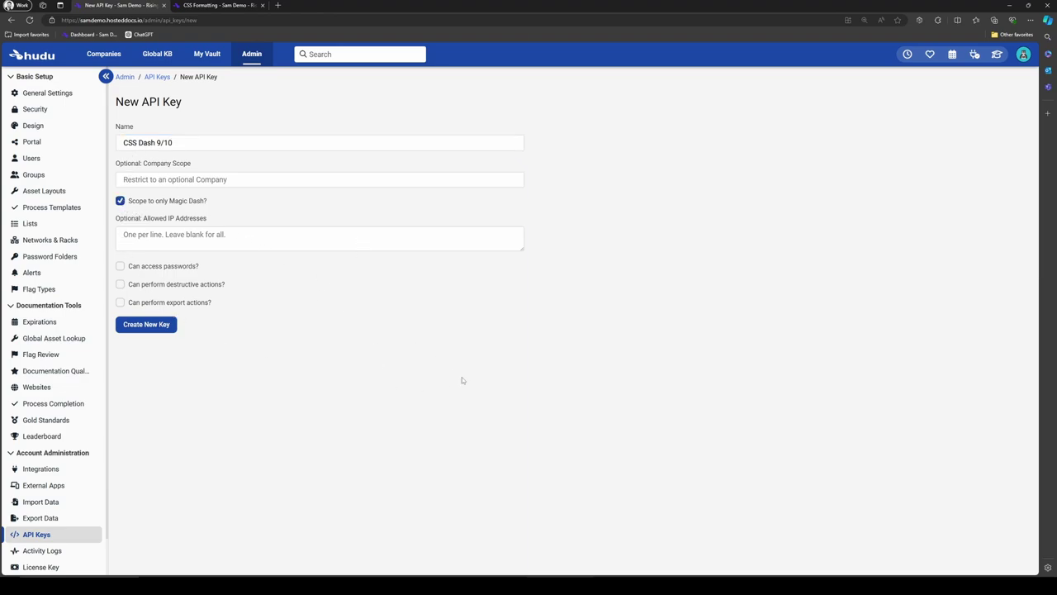
pyautogui.click(121, 201)
pyautogui.click(146, 323)
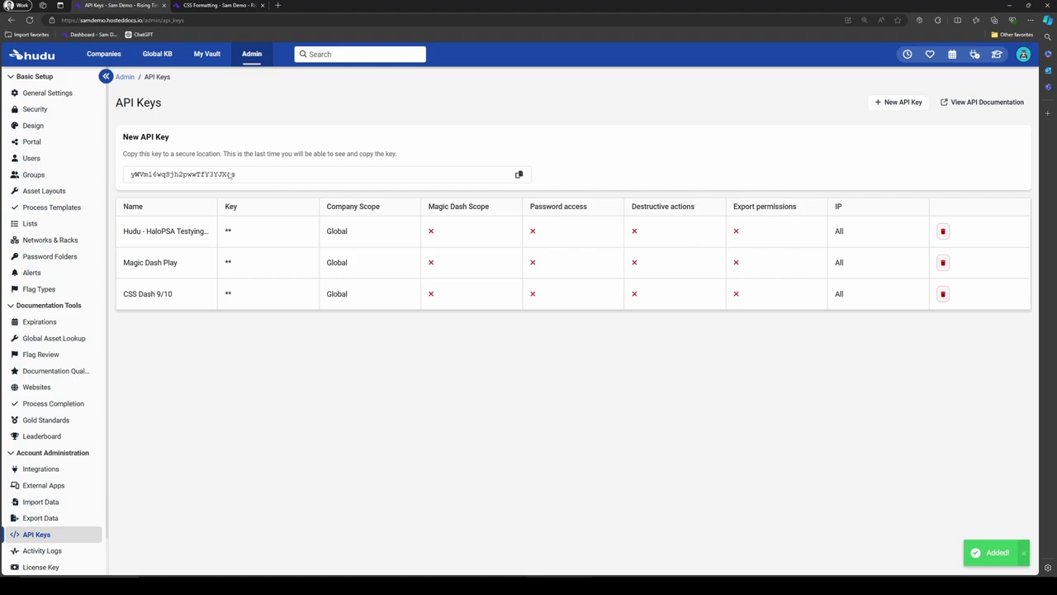
pyautogui.moveTo(241, 173); pyautogui.dragTo(125, 187)
pyautogui.click(379, 401)
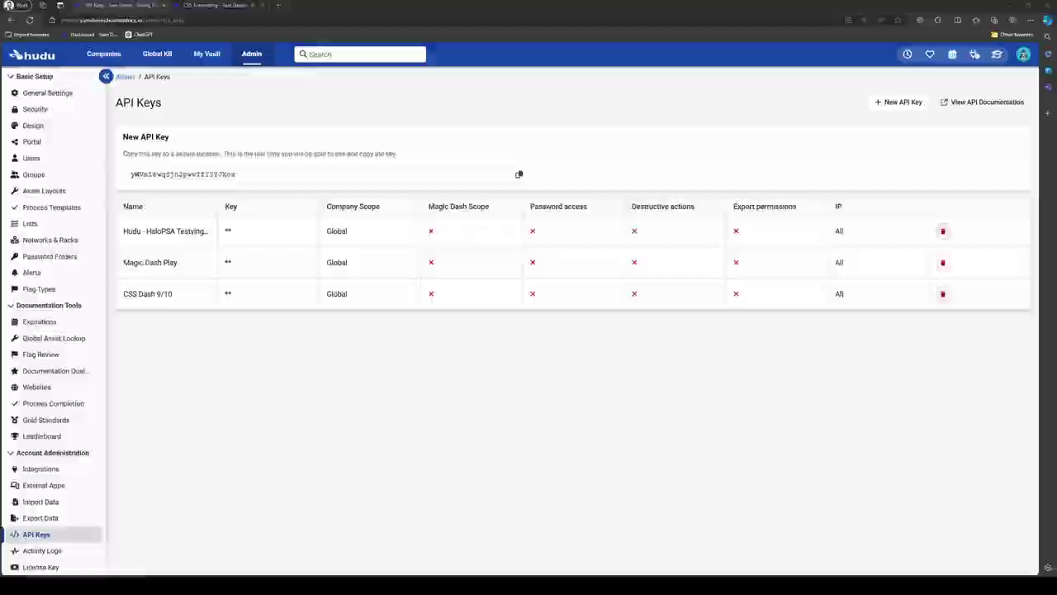
# Switch to PowerShell and run install-Module HuduAPI.
pyautogui.hotkey('alt', 'Tab')
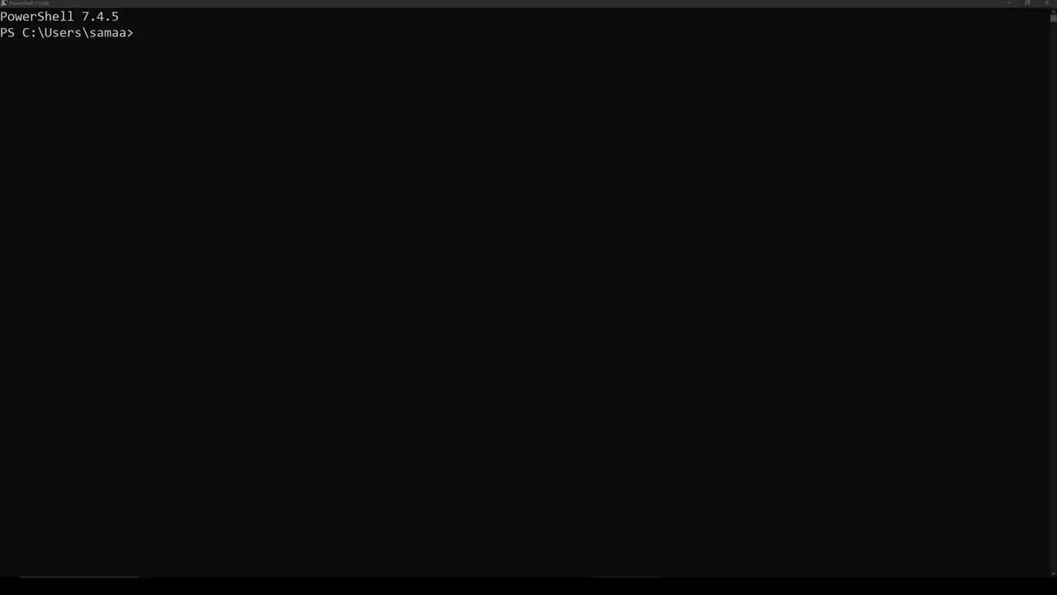
pyautogui.click(147, 39)
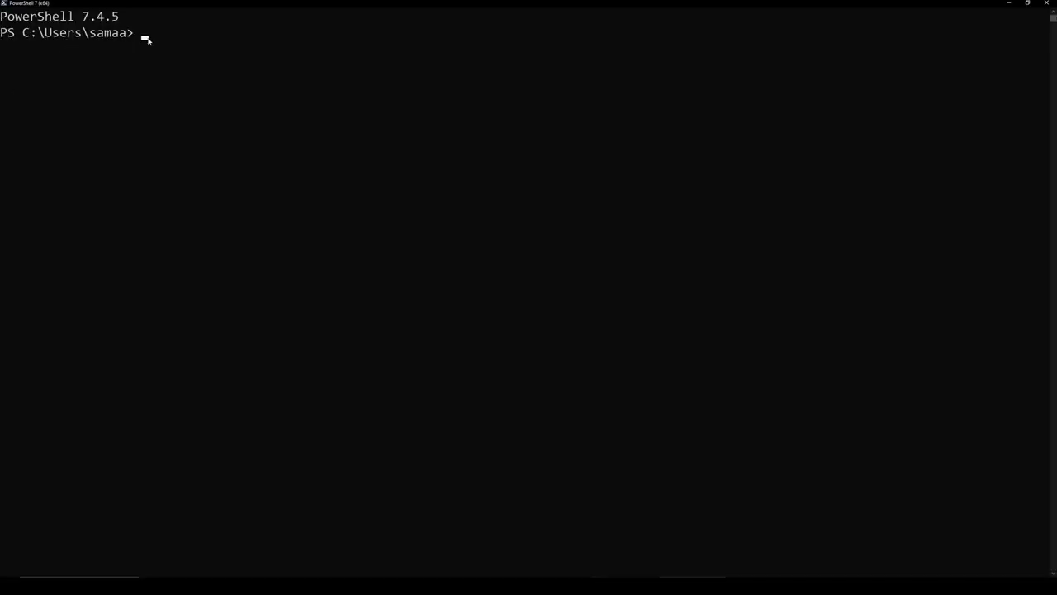
pyautogui.write('install')
pyautogui.press('Right')
pyautogui.press('Return')
pyautogui.write('Ne')
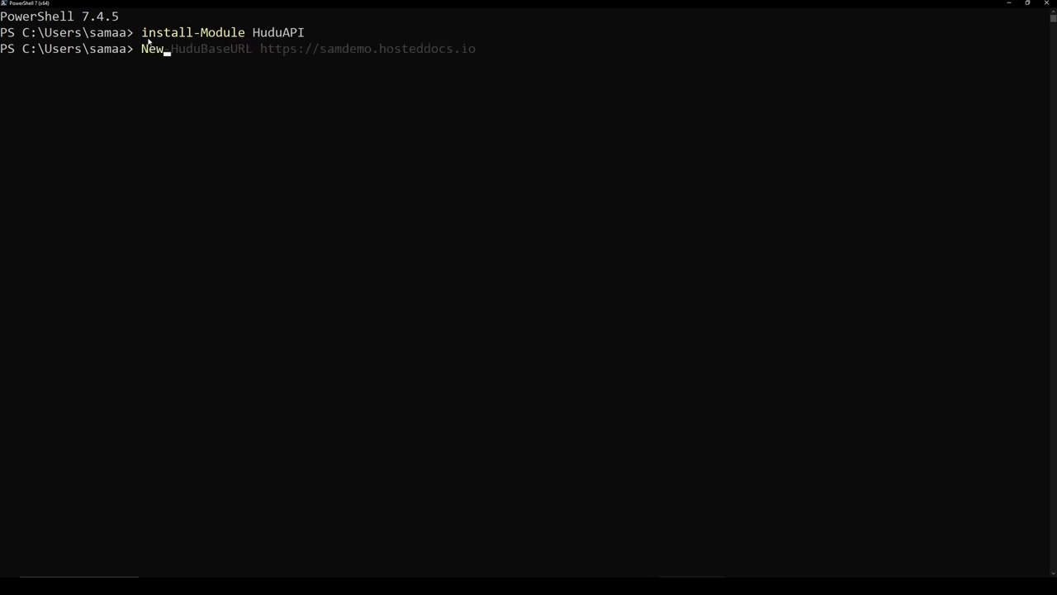
pyautogui.press('Right')
pyautogui.press('Return')
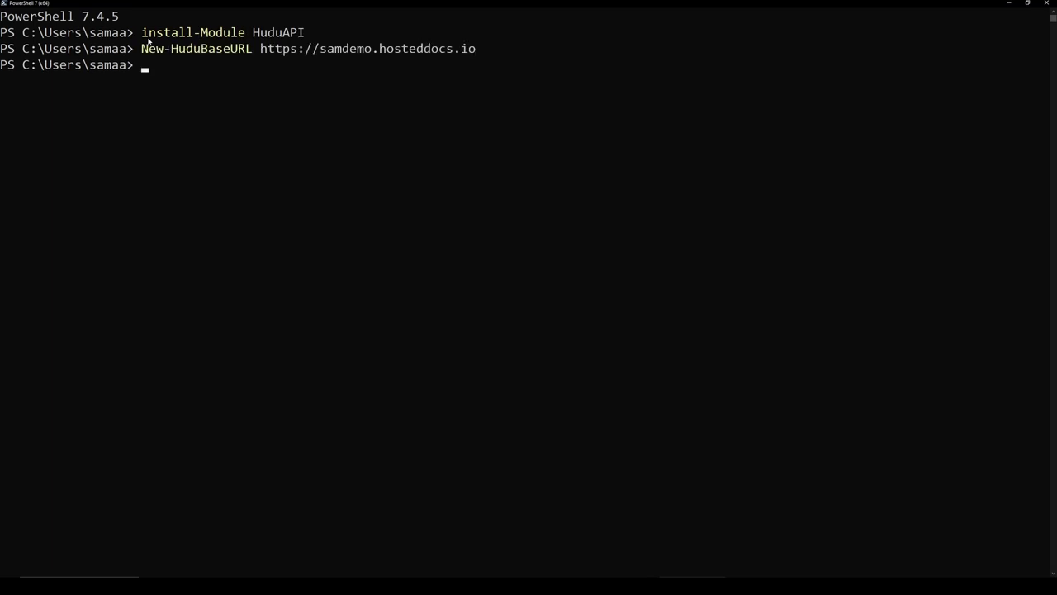
# Copy the new API key from Hudu and register it in PowerShell with New-HuduAPIKey.
pyautogui.write('New-HuduAPIKey')
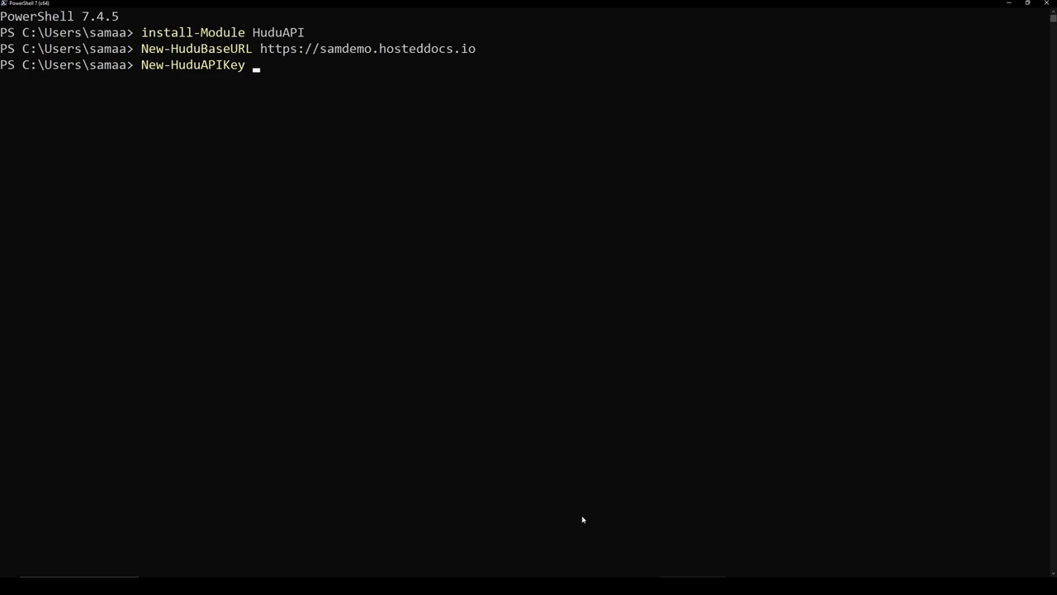
pyautogui.hotkey('alt', 'Tab')
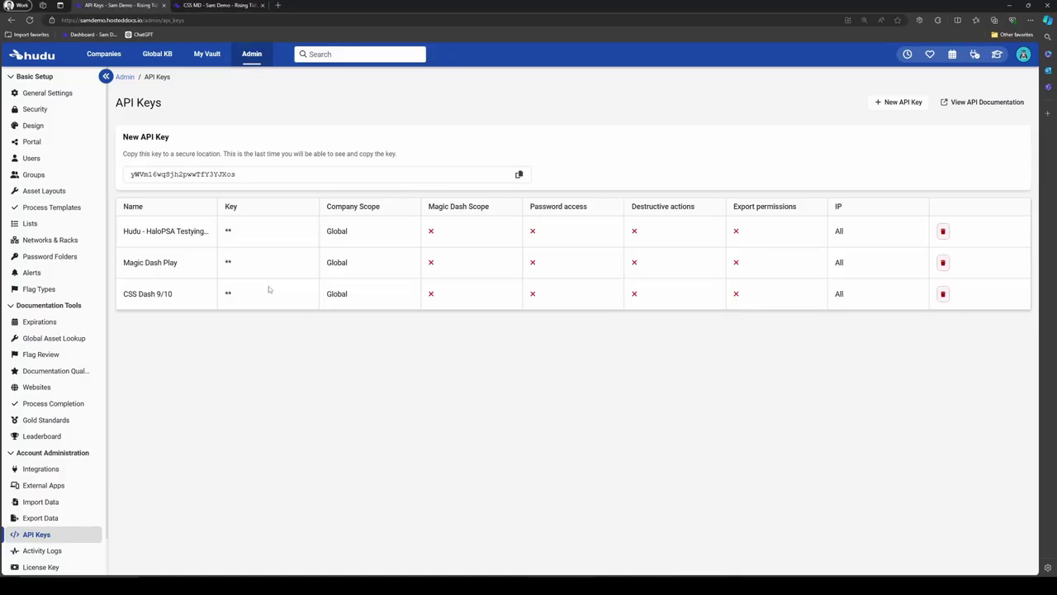
pyautogui.click(519, 174)
pyautogui.hotkey('alt', 'Tab')
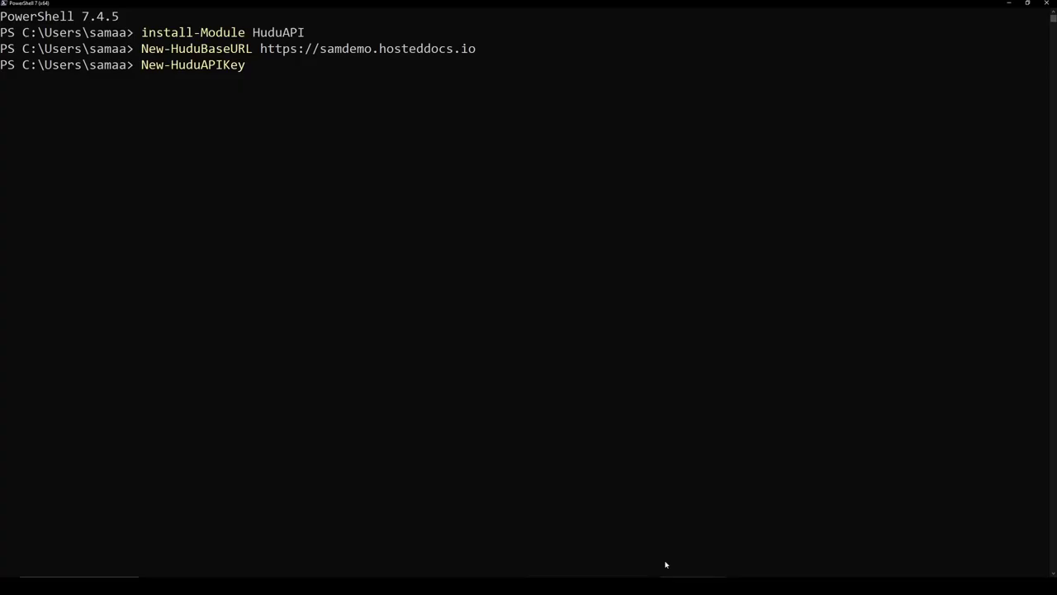
pyautogui.rightClick(257, 71)
pyautogui.press('Return')
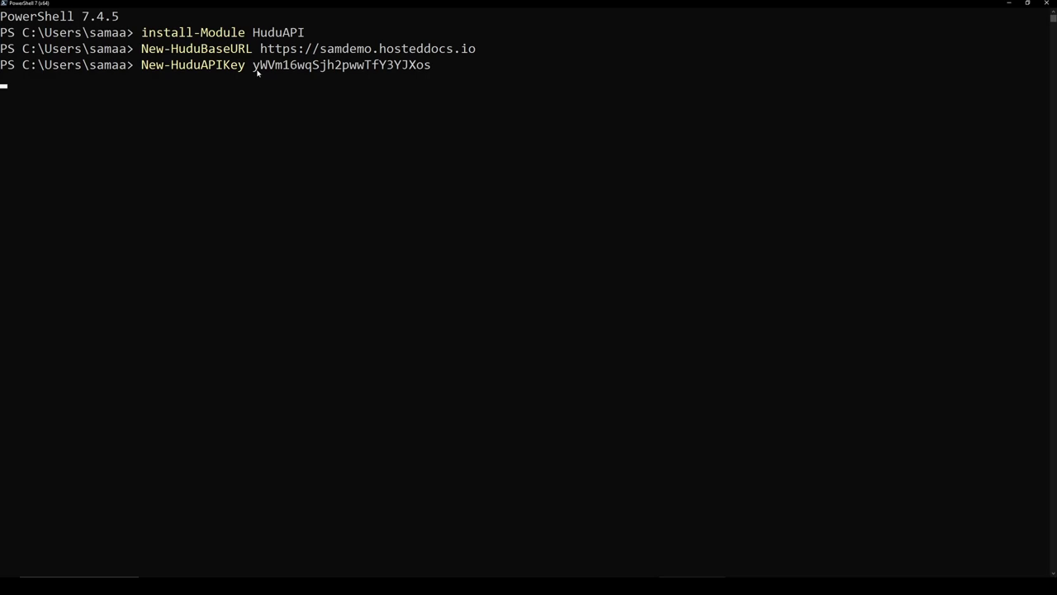
# List the Hudu companies with Get-HuduCompanies, then clear the console.
pyautogui.write('Get-')
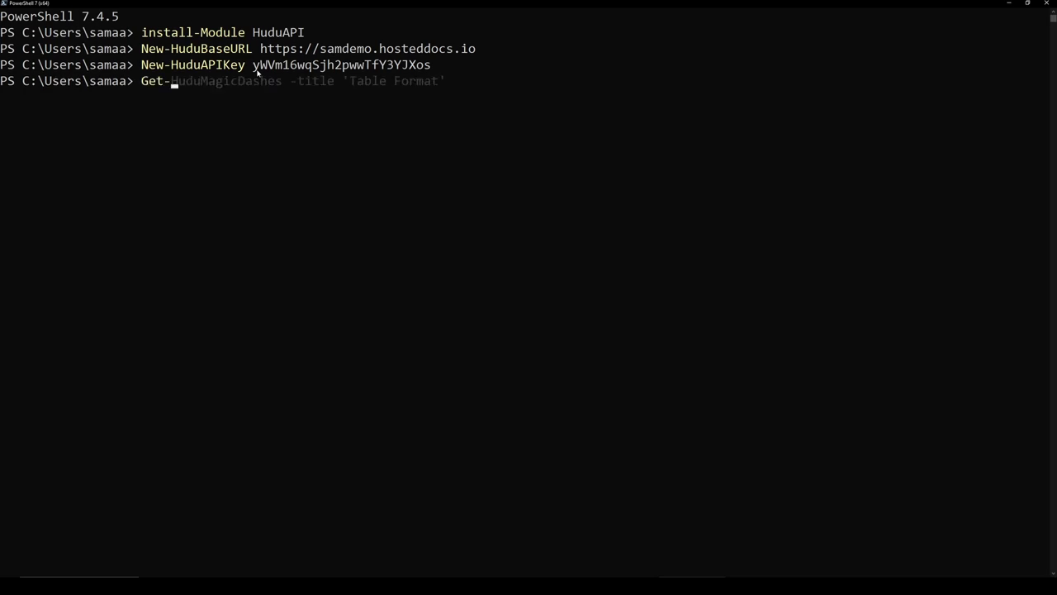
pyautogui.write('HuduCompanies')
pyautogui.press('Return')
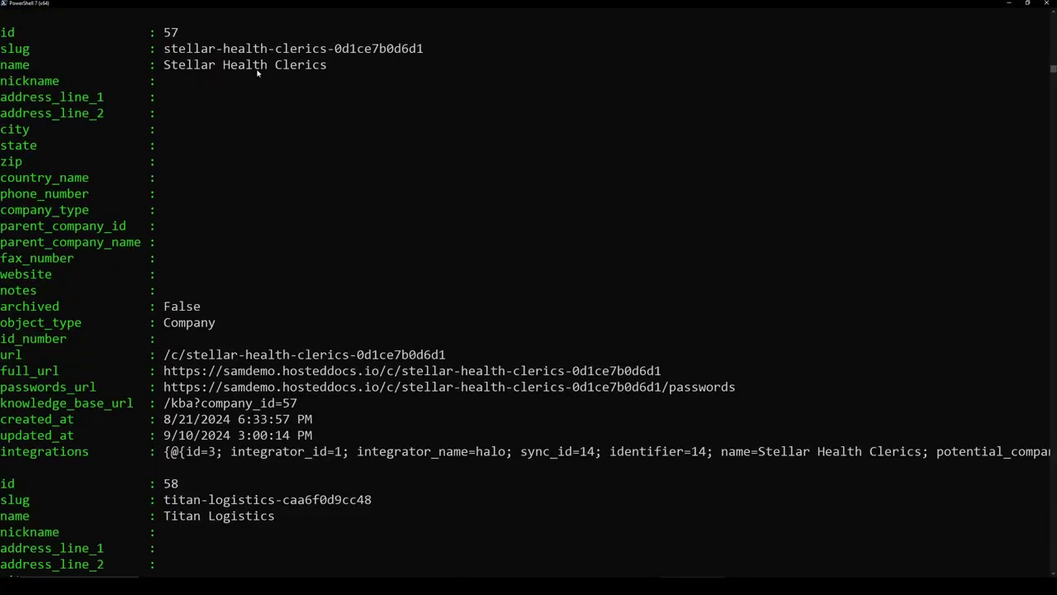
pyautogui.hotkey('ctrl', 'l')
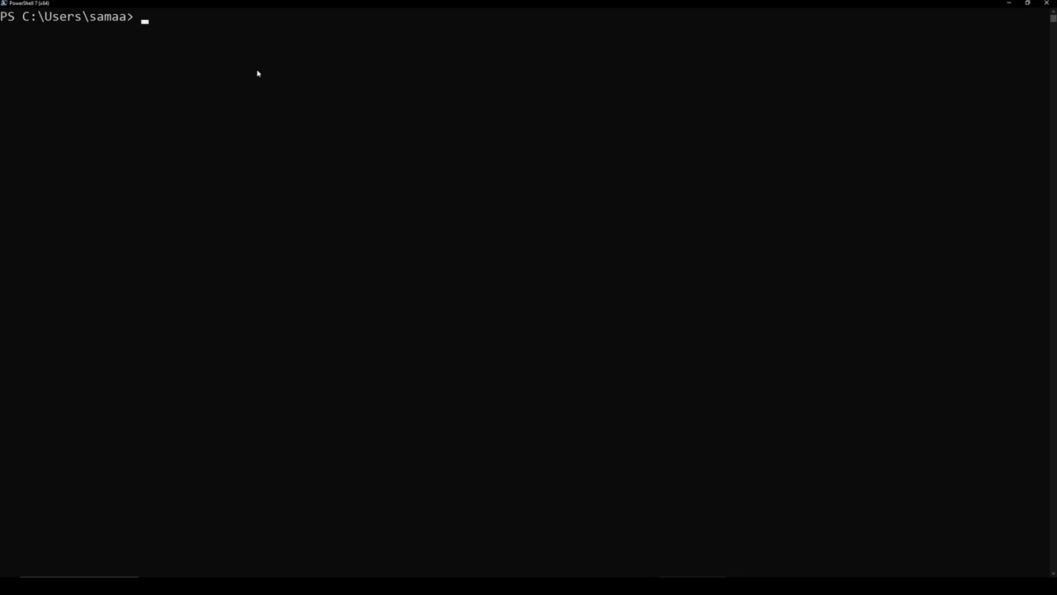
# Begin a Set-HuduMagicDash command with the title 'CSS Format' and the company name 'ACME Corporation'.
pyautogui.write('Se')
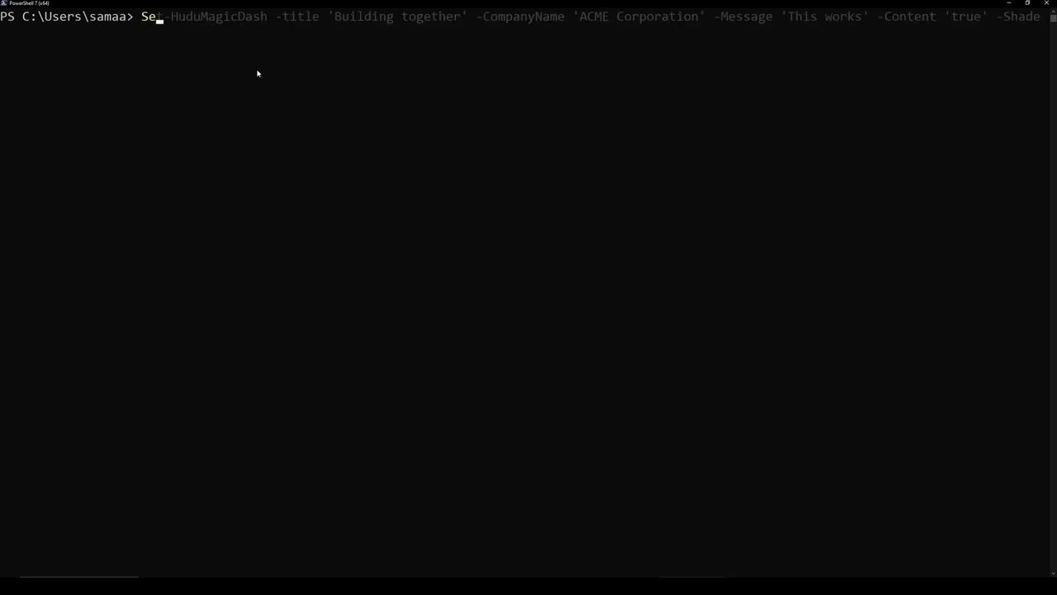
pyautogui.write('t-HuduMagicDash')
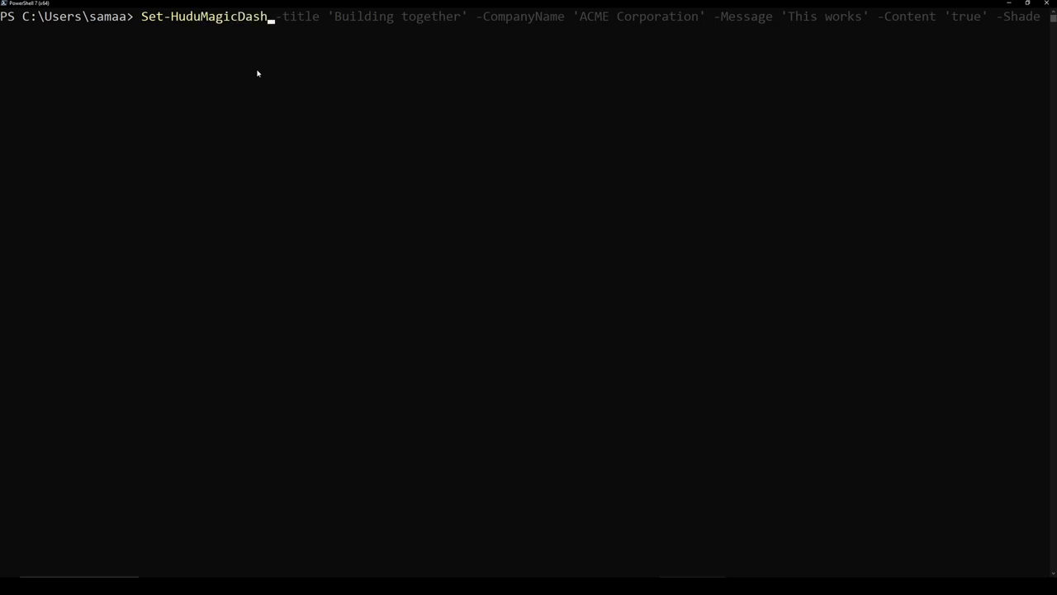
pyautogui.write(" -title 'CSS Format")
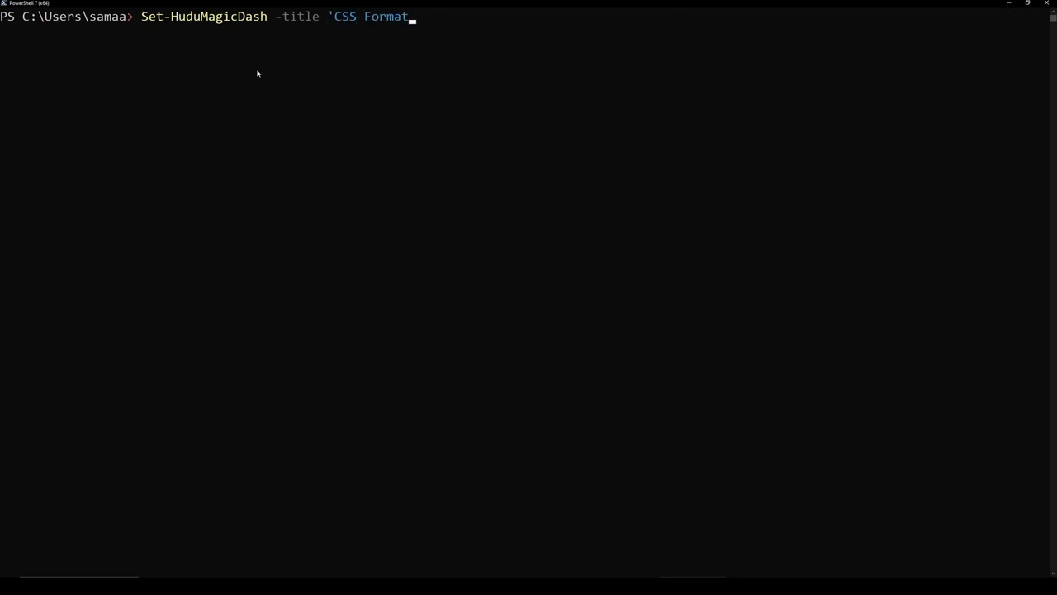
pyautogui.write("' -CompanyName 'A")
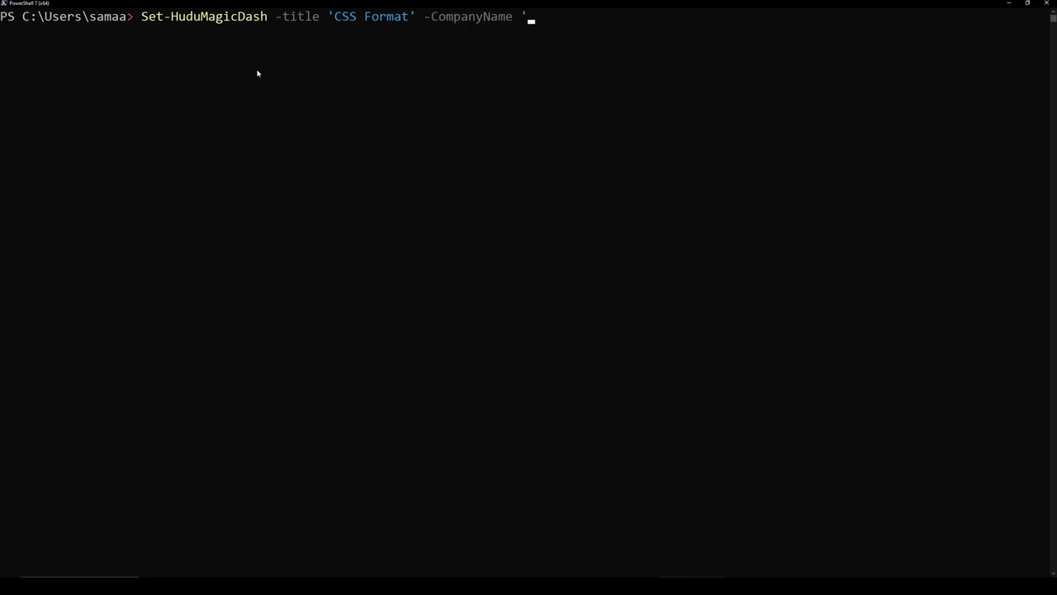
pyautogui.write("CME Corporation' -Message")
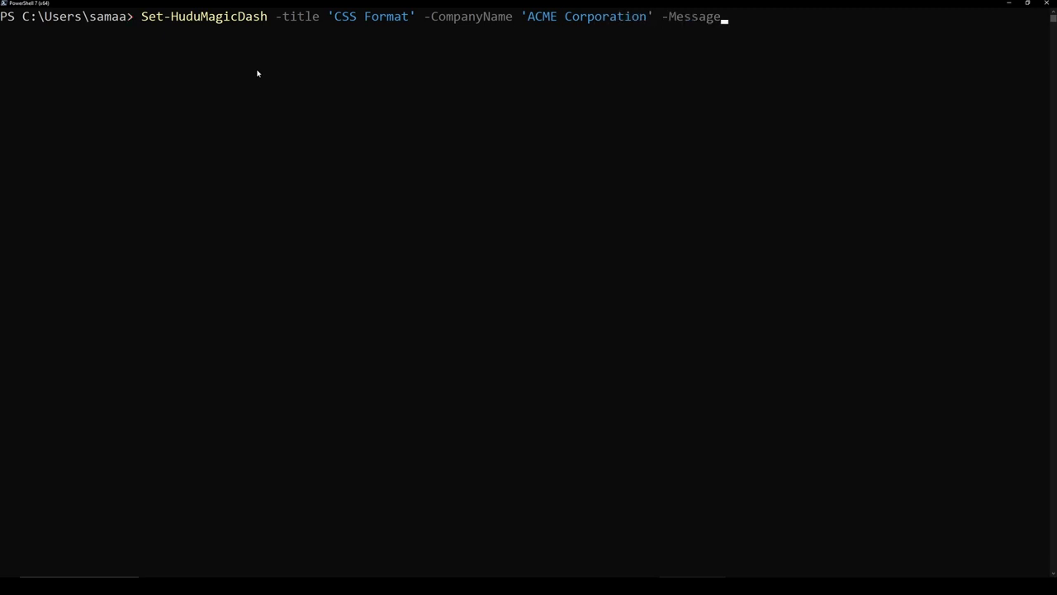
# Set the command's message to 'Display' and open a quoted value for the following parameter.
pyautogui.write(" 'Display' -Icon")
pyautogui.press('Tab')
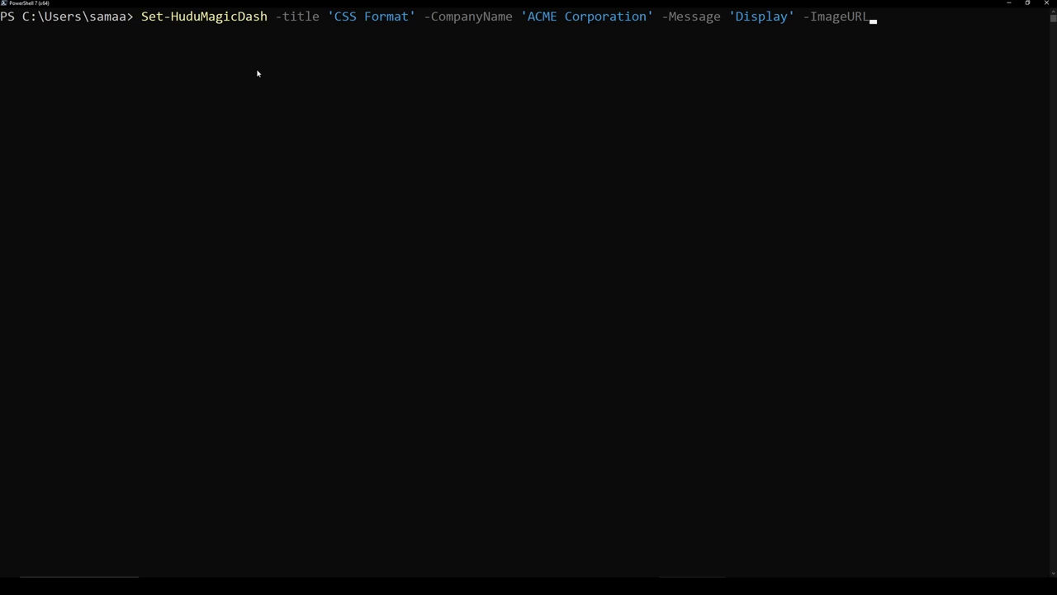
pyautogui.press('Tab')
pyautogui.press('BackSpace')
pyautogui.press('BackSpace')
pyautogui.press('BackSpace')
pyautogui.press('BackSpace')
pyautogui.write("'")
# Return to Hudu and copy the full HTML source code of the CSS Formatting article.
pyautogui.hotkey('alt', 'Tab')
pyautogui.click(217, 6)
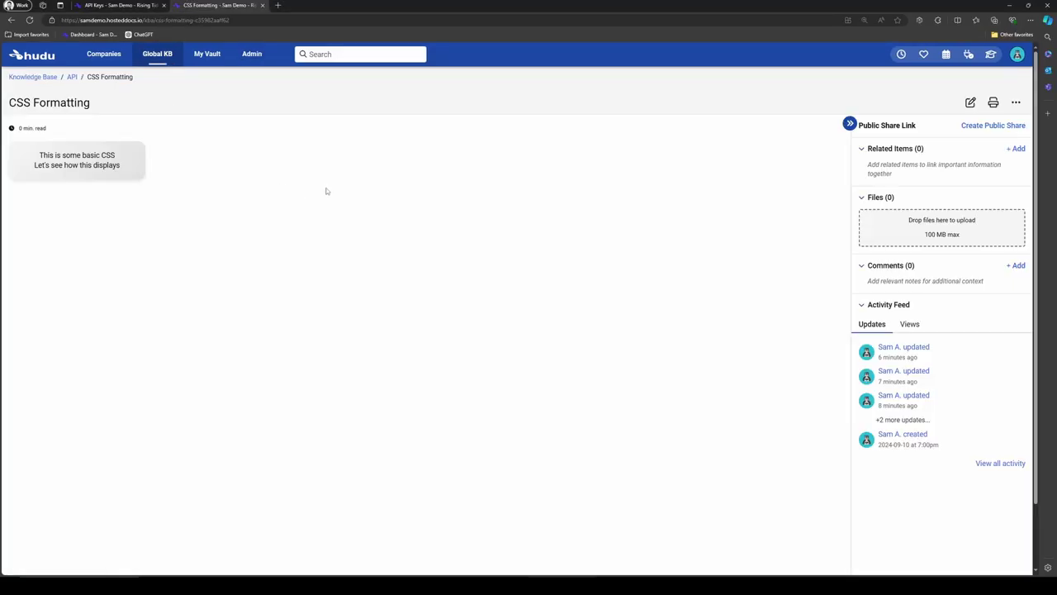
pyautogui.click(970, 103)
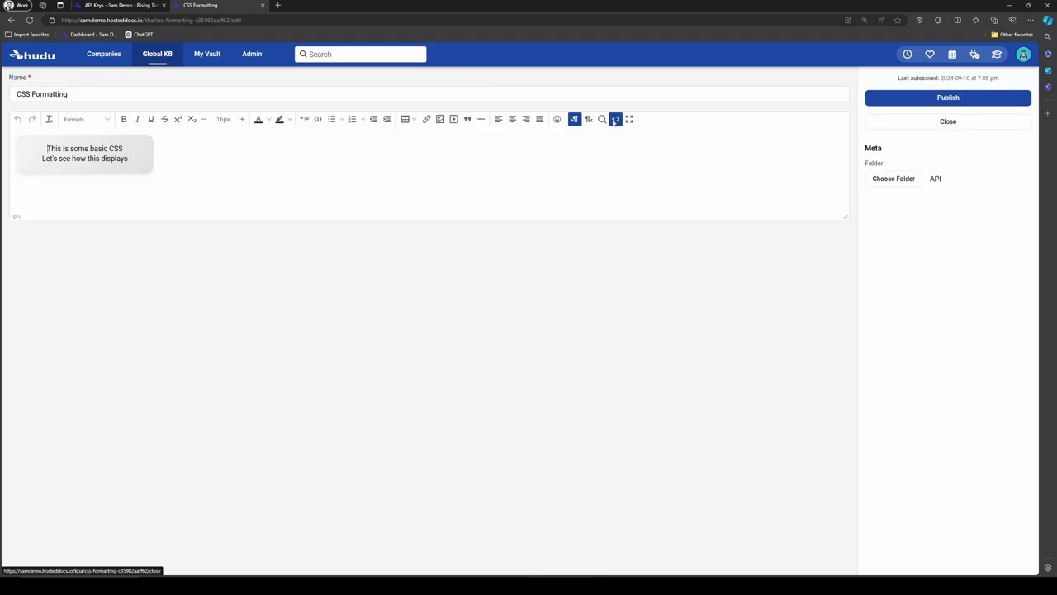
pyautogui.click(615, 119)
pyautogui.moveTo(635, 215); pyautogui.dragTo(261, 191)
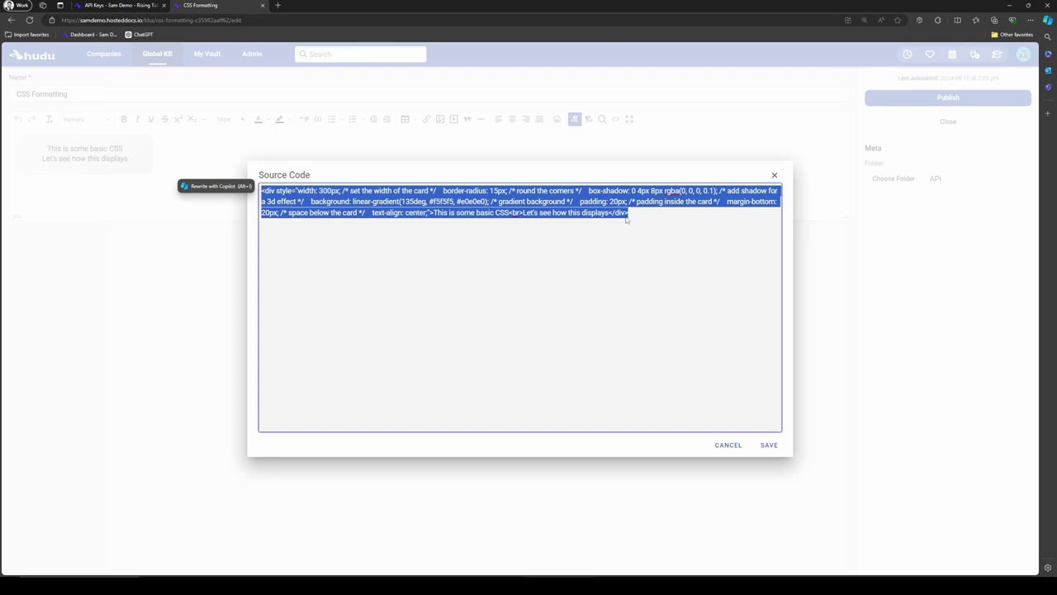
pyautogui.click(767, 444)
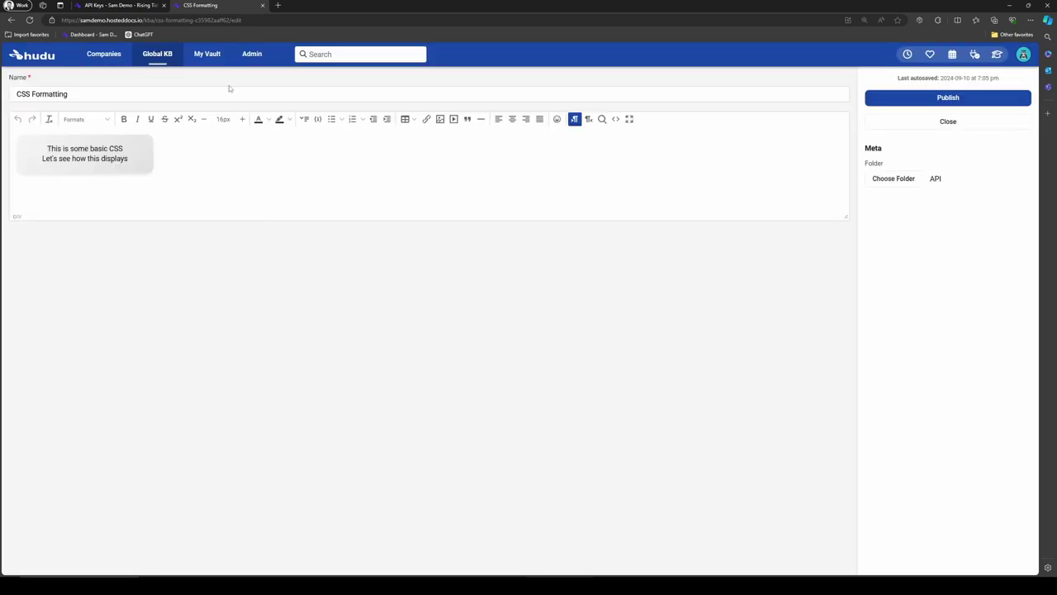
# Open the Acme Corporation company page in Hudu and check the exact company name.
pyautogui.click(105, 54)
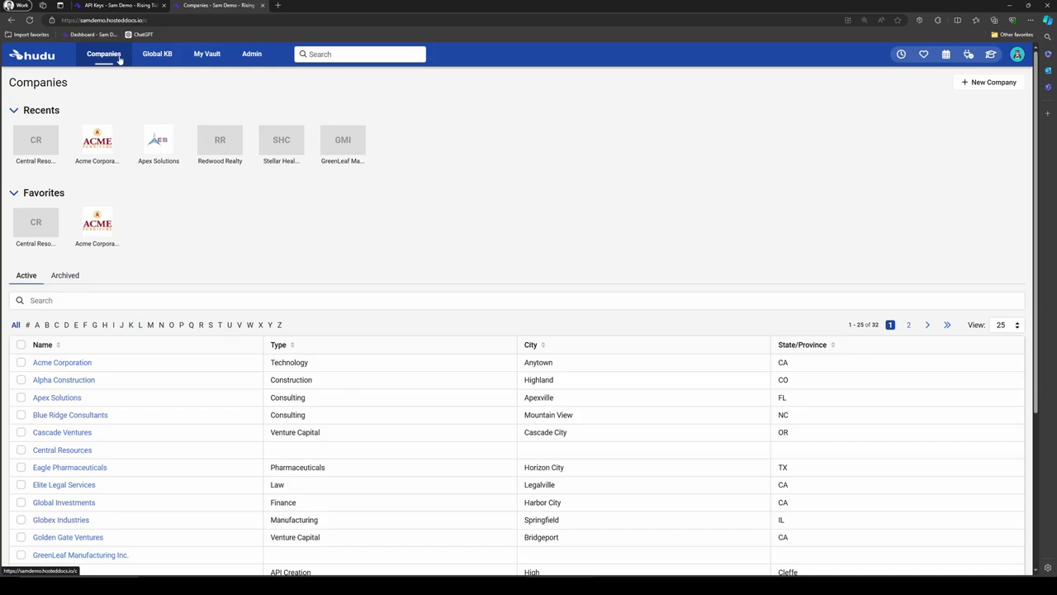
pyautogui.click(97, 144)
pyautogui.moveTo(272, 90); pyautogui.dragTo(165, 90)
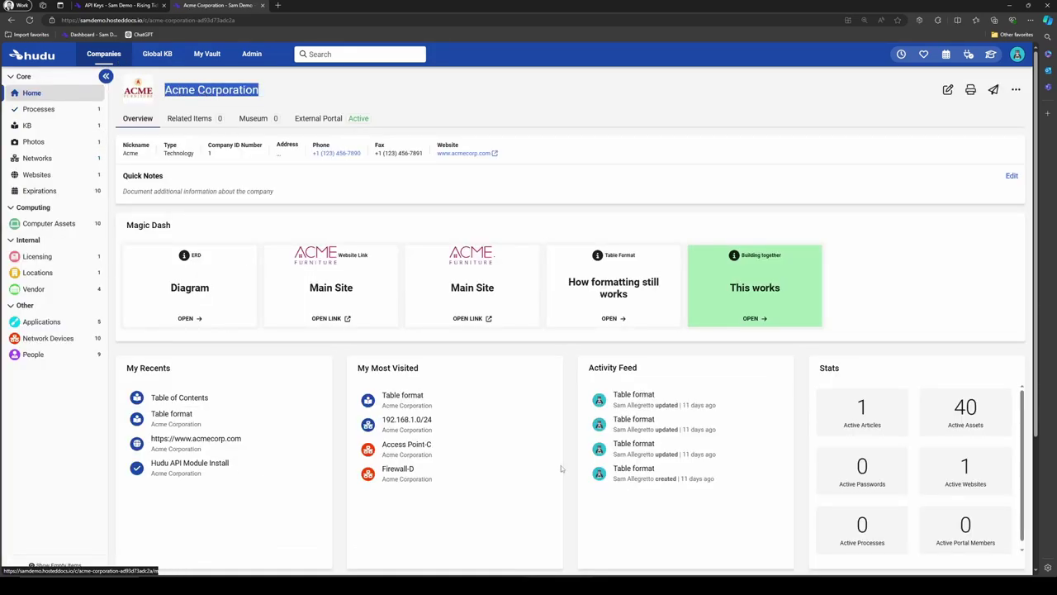
# Switch back to PowerShell and paste the copied HTML source as the value of the -Content parameter.
pyautogui.hotkey('alt', 'Tab')
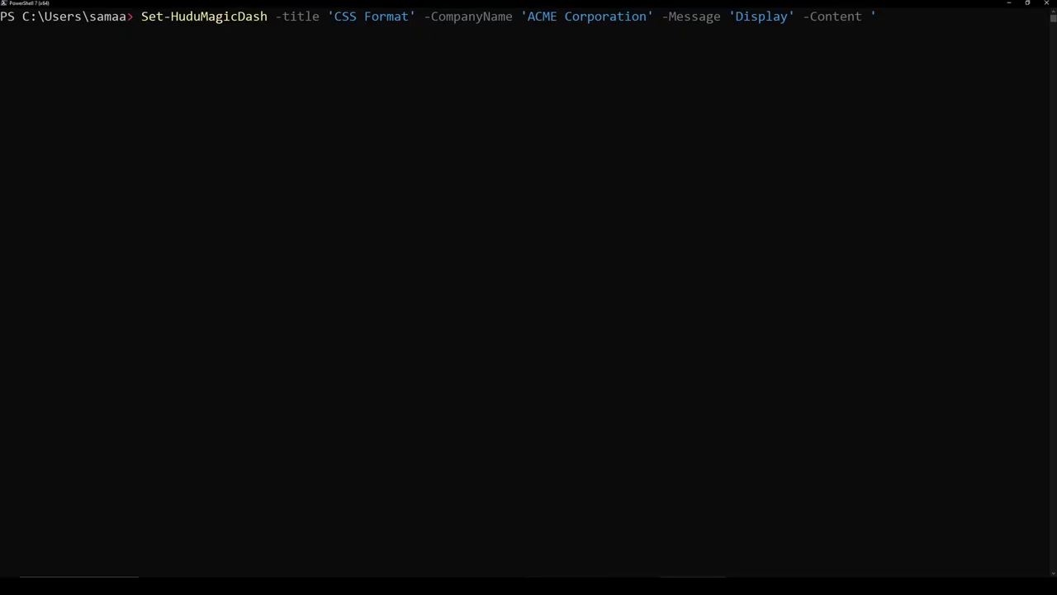
pyautogui.rightClick(880, 16)
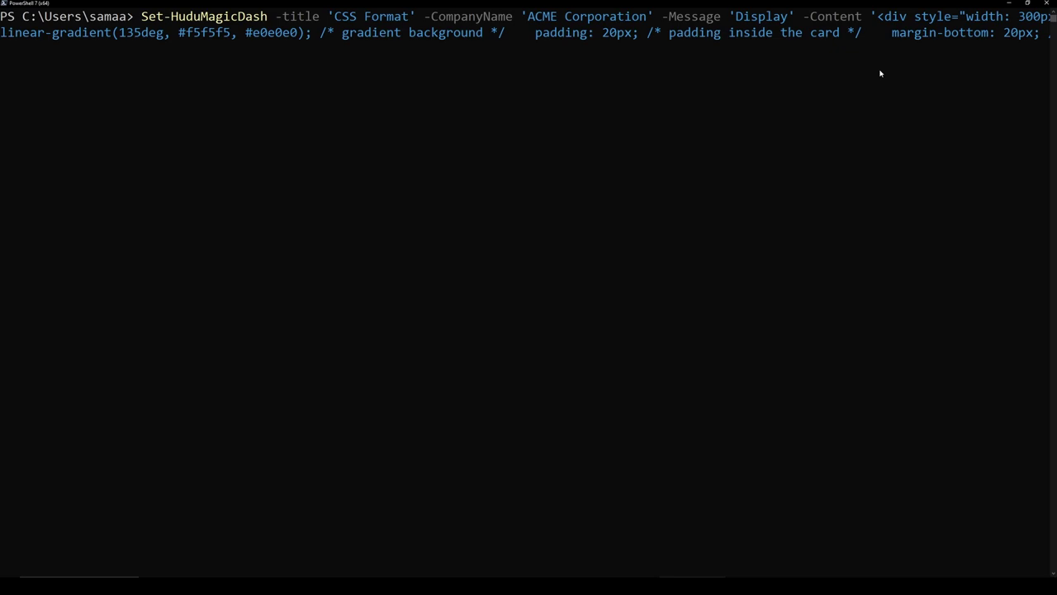
pyautogui.hotkey('ctrl', '-')
pyautogui.hotkey('ctrl', '-')
pyautogui.hotkey('ctrl', '-')
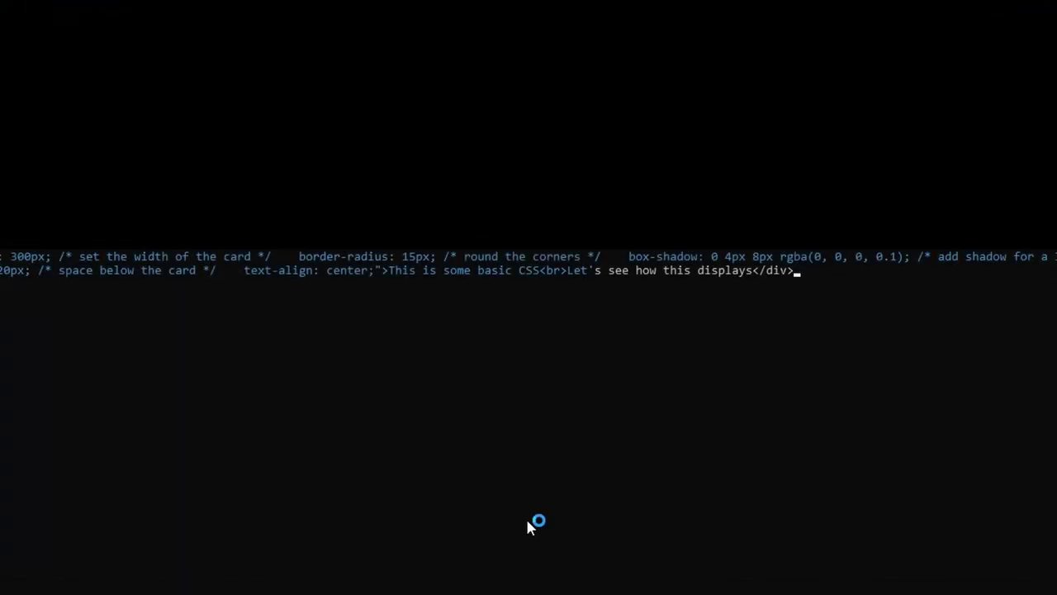
# Remove the apostrophe from "Let's" in the pasted HTML so that it reads "Lets see how this displays".
pyautogui.hotkey('ctrl', 'Left')
pyautogui.hotkey('ctrl', 'Left')
pyautogui.hotkey('ctrl', 'Left')
pyautogui.hotkey('ctrl', 'Left')
pyautogui.hotkey('ctrl', 'Left')
pyautogui.press('Left')
pyautogui.press('Left')
pyautogui.press('BackSpace')
pyautogui.hotkey('ctrl', 'Right')
pyautogui.hotkey('ctrl', 'Right')
pyautogui.hotkey('ctrl', 'Right')
pyautogui.hotkey('ctrl', 'Right')
pyautogui.hotkey('ctrl', 'Right')
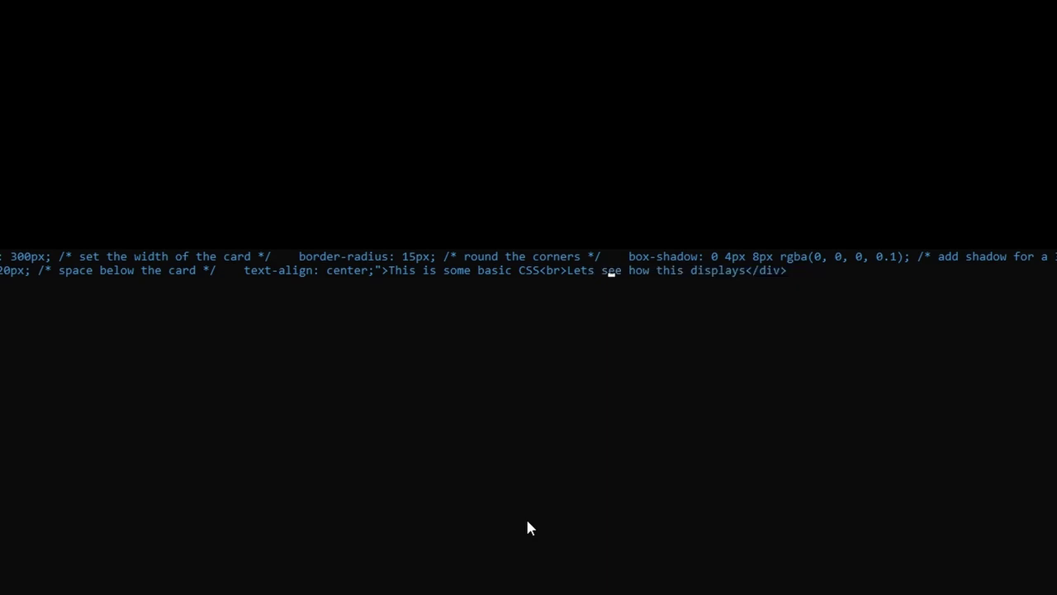
pyautogui.hotkey('ctrl', 'Right')
# Complete the command with the closing quote and -Shade 'success', and run it to create the Magic Dash.
pyautogui.write('-Icon')
pyautogui.press('Tab')
pyautogui.press('Tab')
pyautogui.press('Tab')
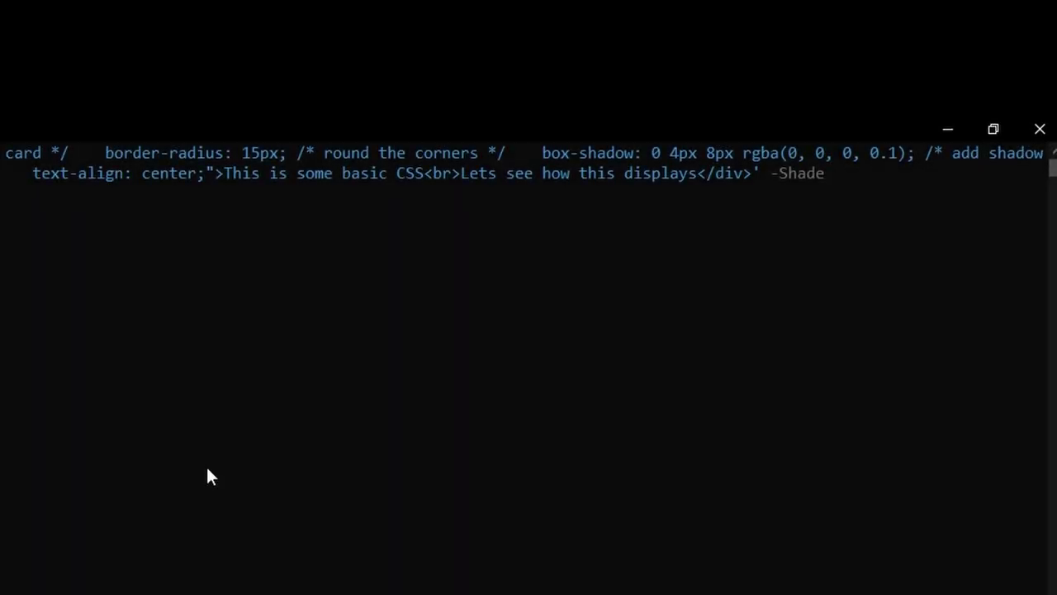
pyautogui.write("'Succ")
pyautogui.press('BackSpace')
pyautogui.press('BackSpace')
pyautogui.press('BackSpace')
pyautogui.press('BackSpace')
pyautogui.write("success'")
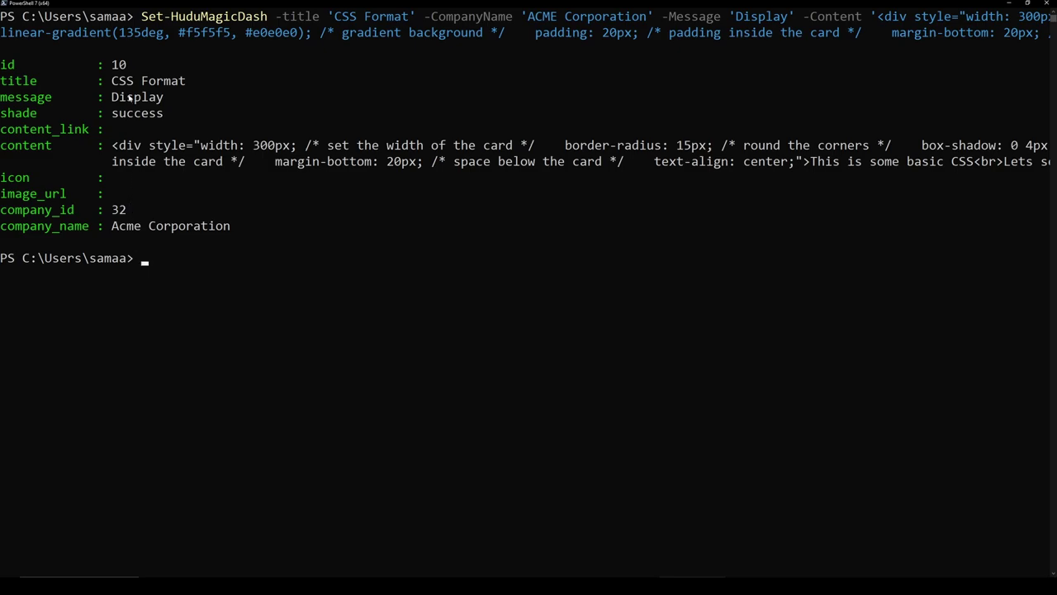
# Switch to Hudu, refresh the Acme Corporation page and open the CSS Format Magic Dash to examine its formatted content.
pyautogui.hotkey('alt', 'Tab')
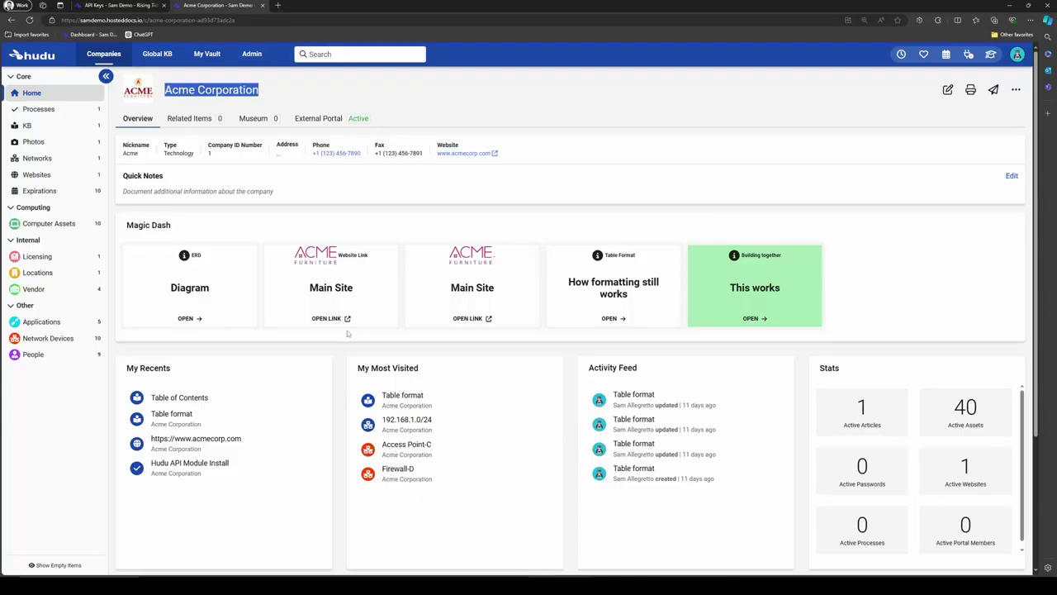
pyautogui.click(486, 188)
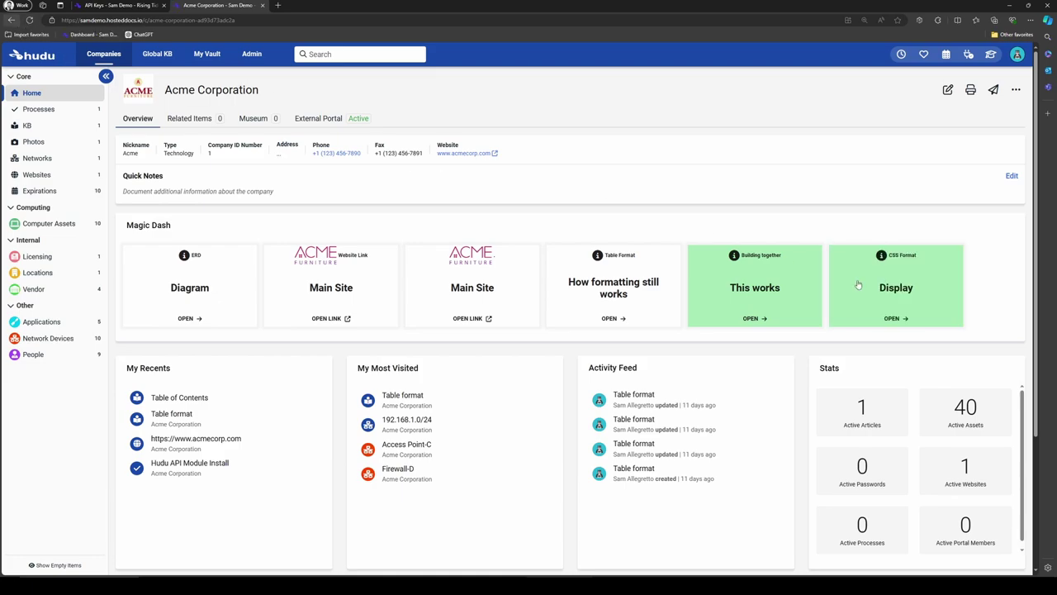
pyautogui.click(894, 319)
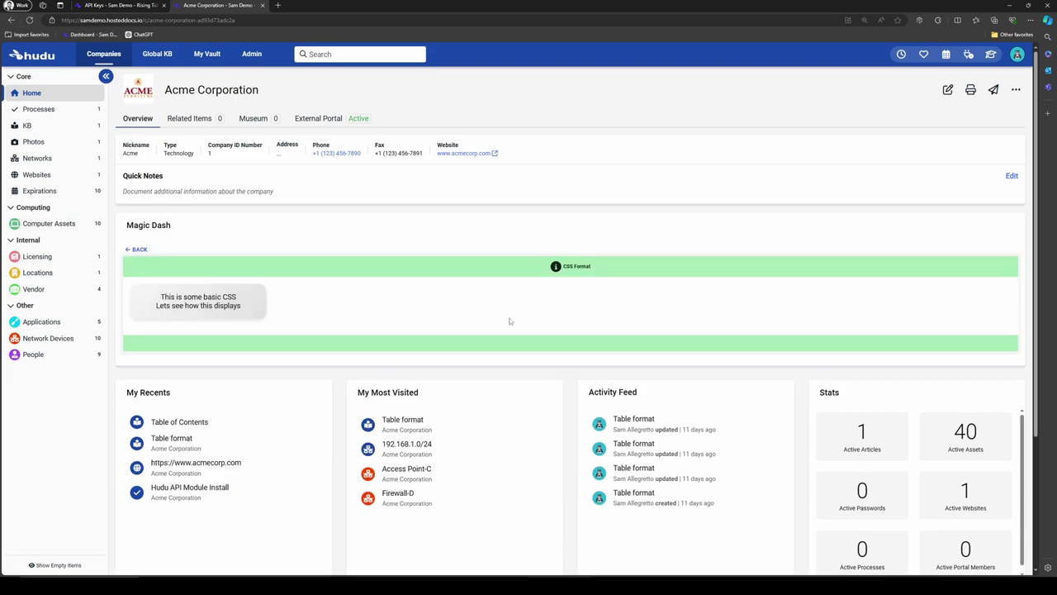
pyautogui.moveTo(242, 306); pyautogui.dragTo(295, 313)
pyautogui.click(396, 309)
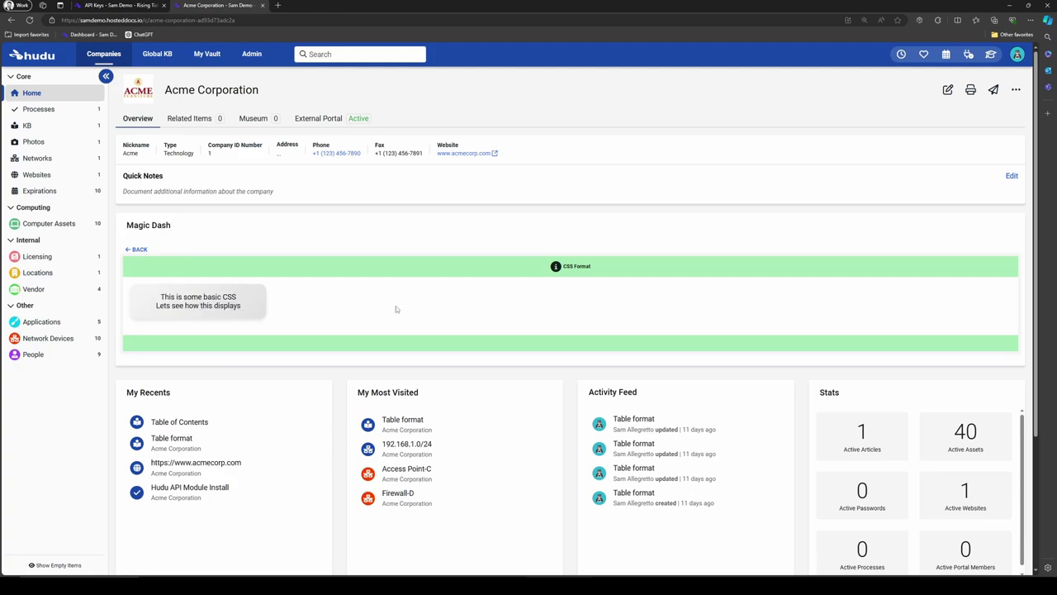